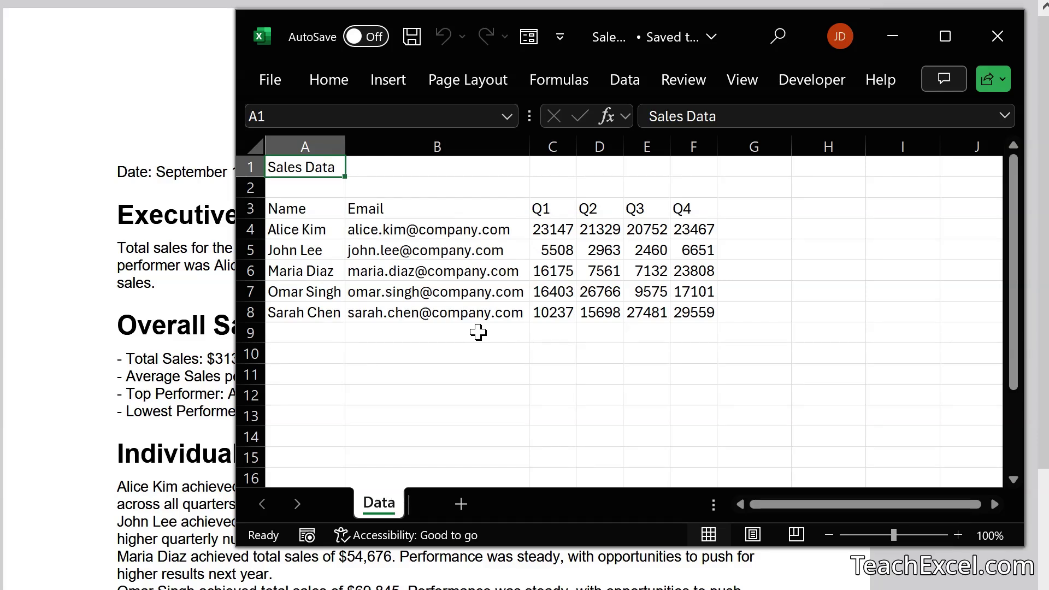
- Bring the Quarterly Sales Report in front of the Excel data and scroll through it
left_click(192, 316)
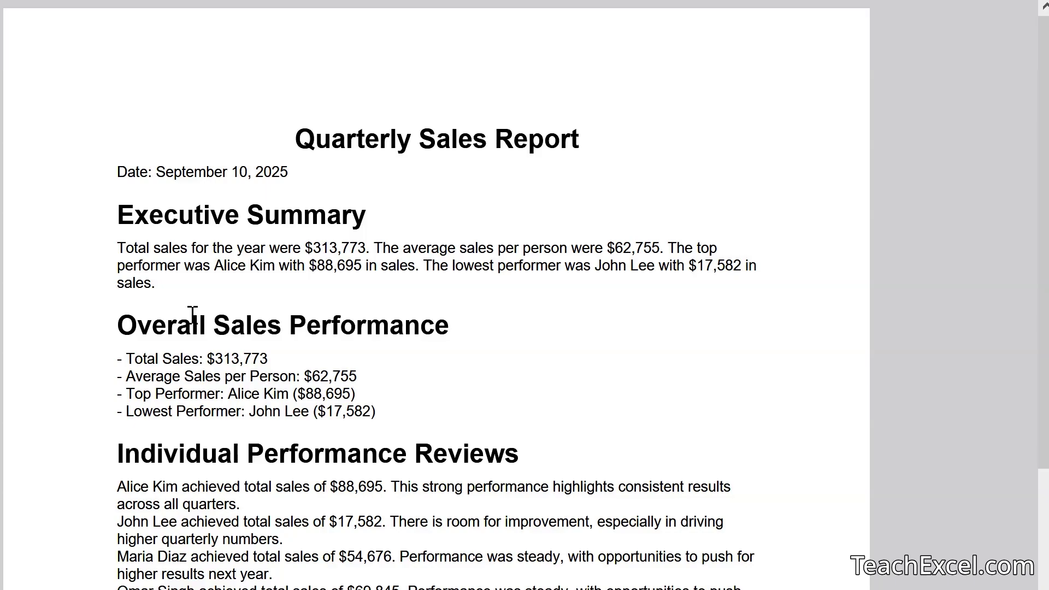
scroll(193, 316, "down", 7)
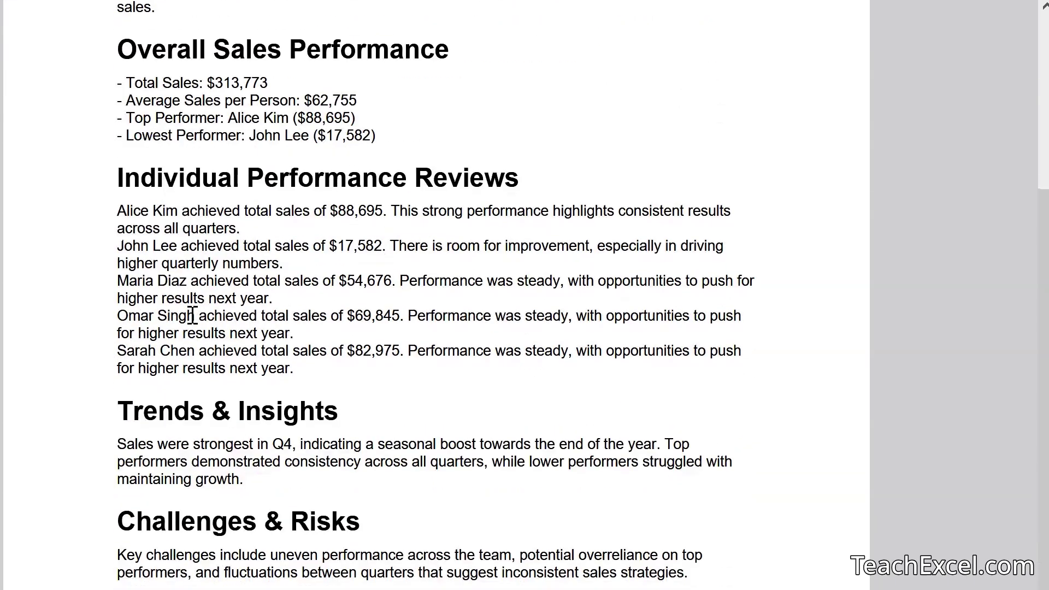
scroll(193, 315, "up", 7)
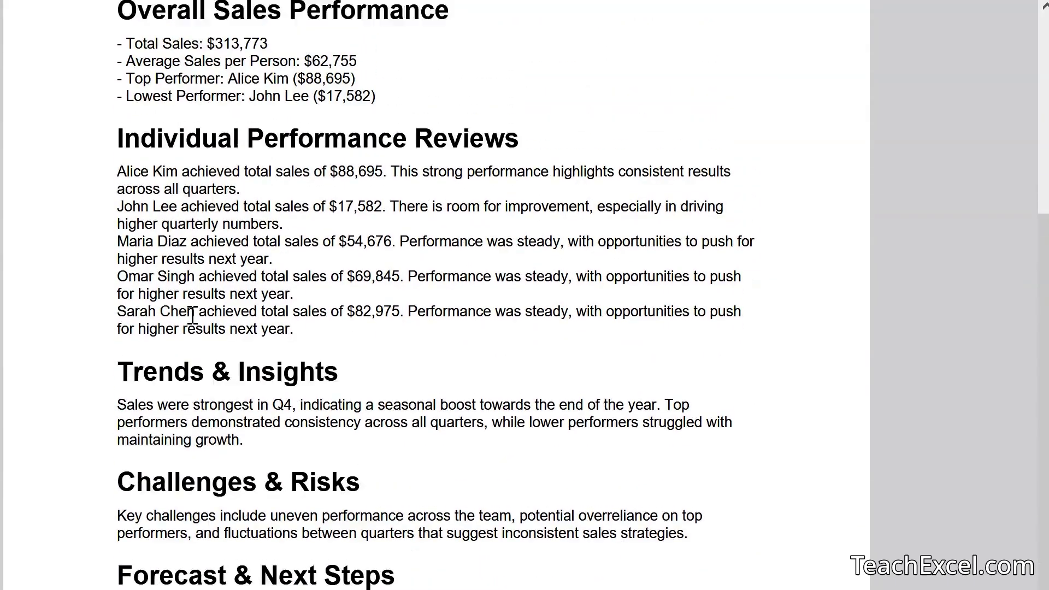
key("alt+Tab")
scroll(356, 501, "down", 9)
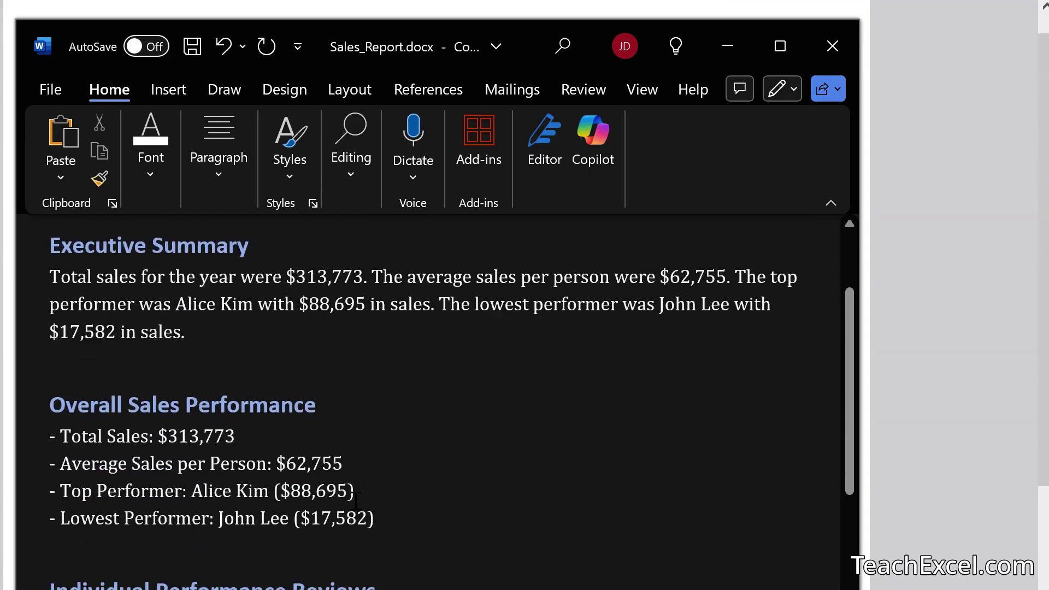
scroll(355, 500, "down", 11)
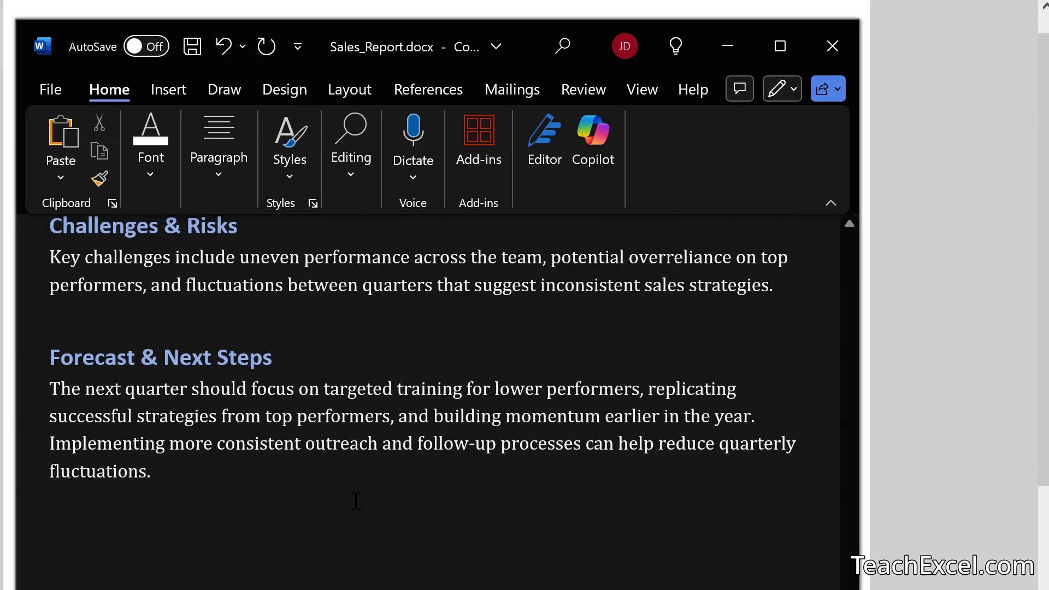
scroll(356, 501, "up", 10)
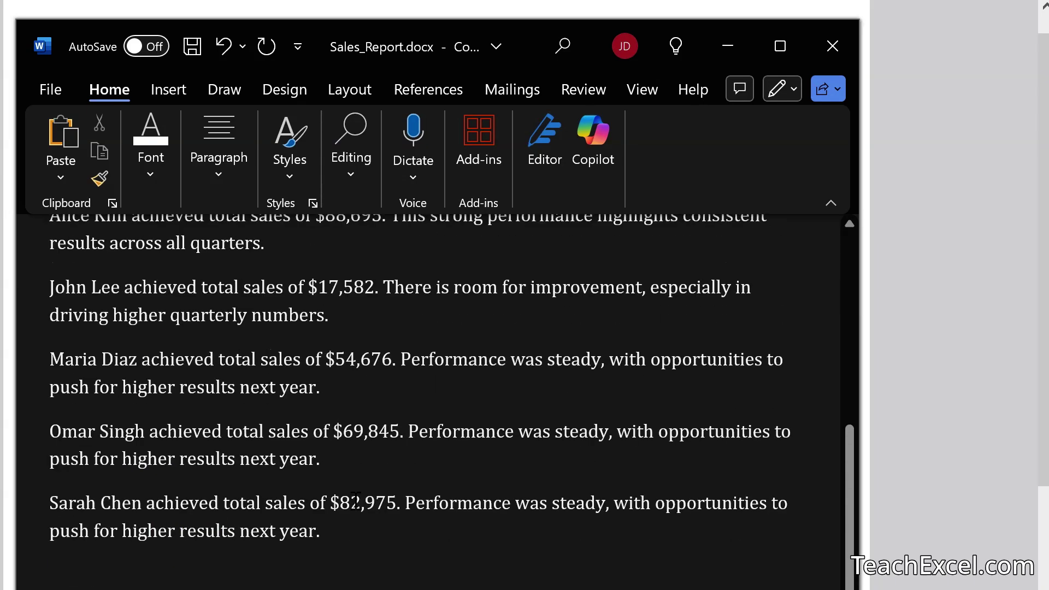
scroll(356, 501, "up", 10)
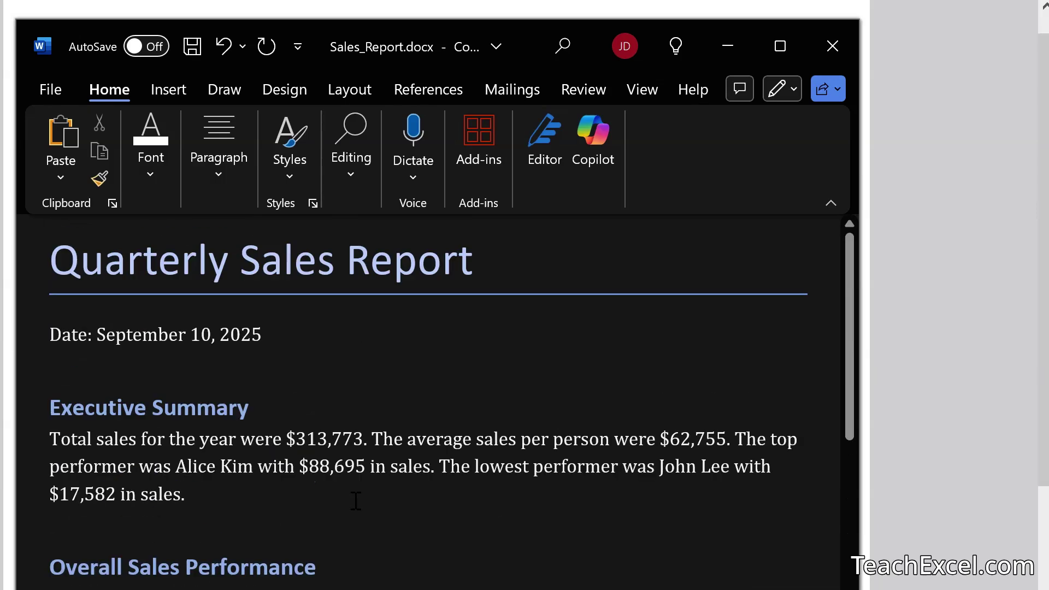
left_click(337, 376)
- Switch to the raw Sales Data sheet in Excel
key("alt+Tab")
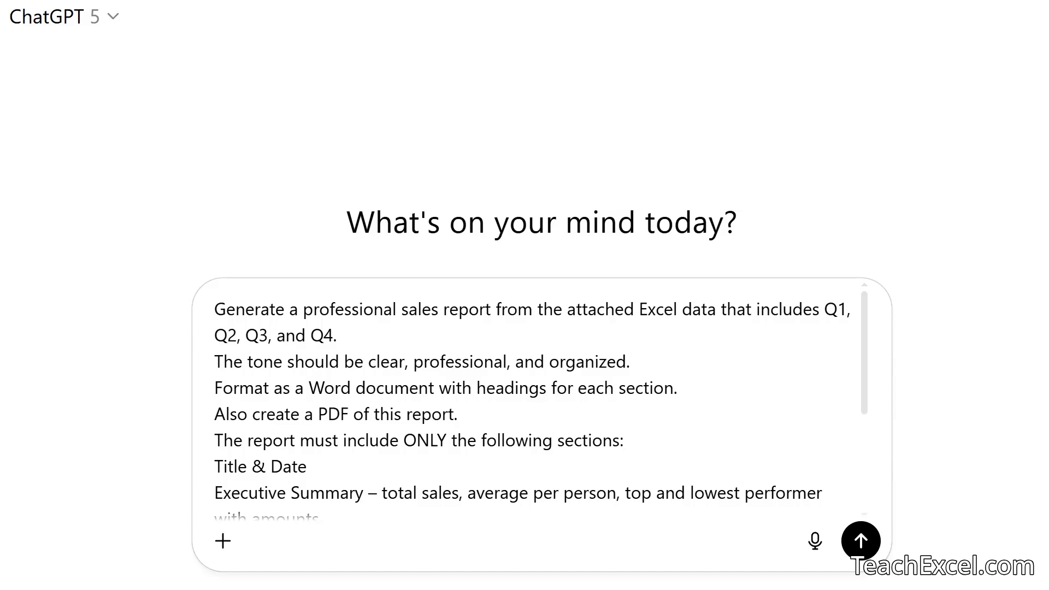
- Drag Sales Report Raw Data Sample.xlsx from File Explorer into the ChatGPT composer
left_click_drag(488, 0, 486, 211)
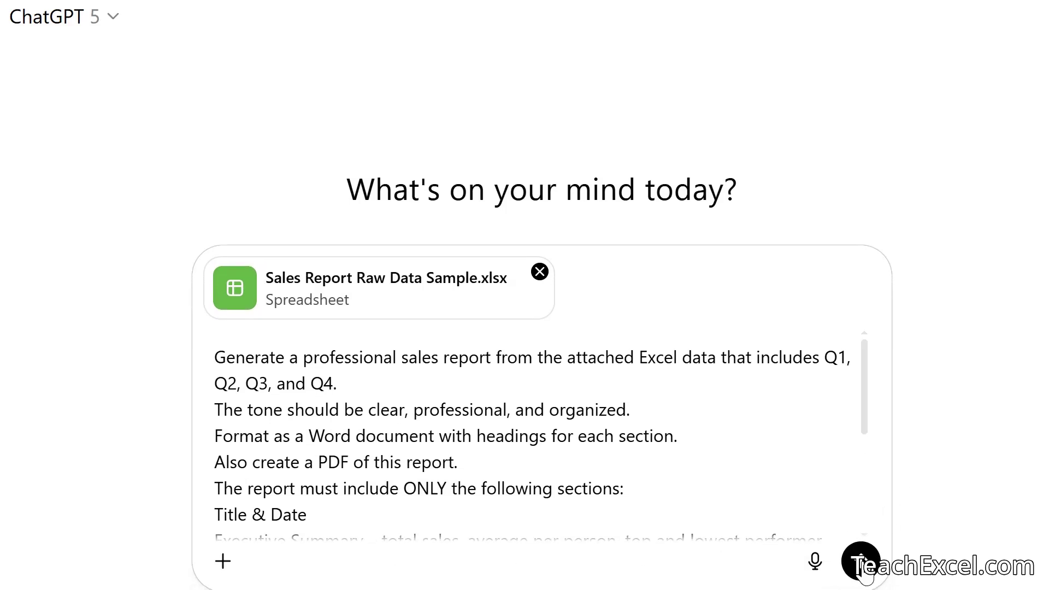
- Send the prompt with the spreadsheet and scroll down to the returned .docx and .pdf downloads
left_click(861, 561)
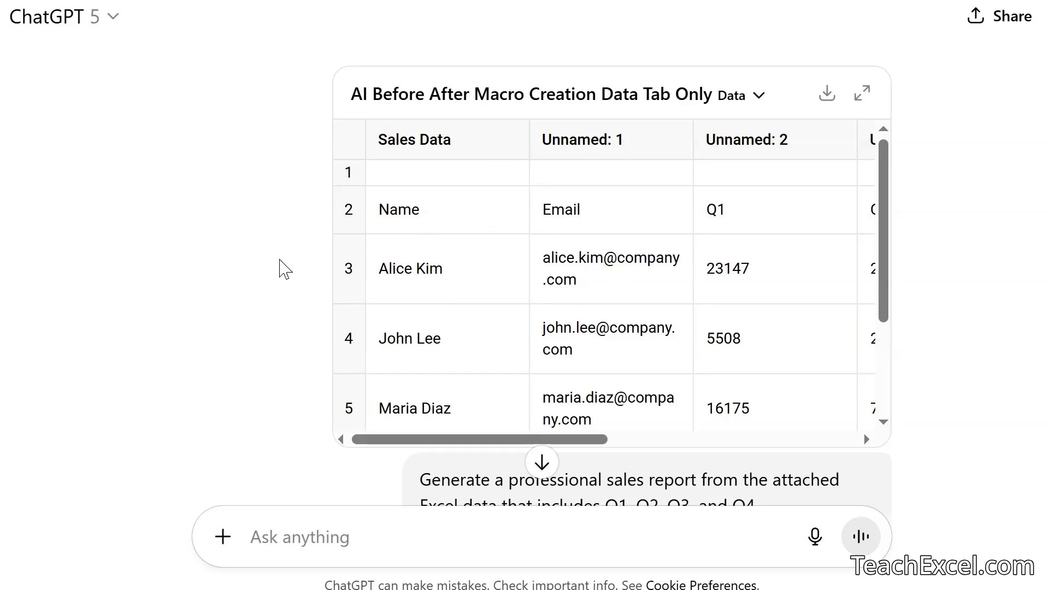
scroll(285, 269, "down", 6)
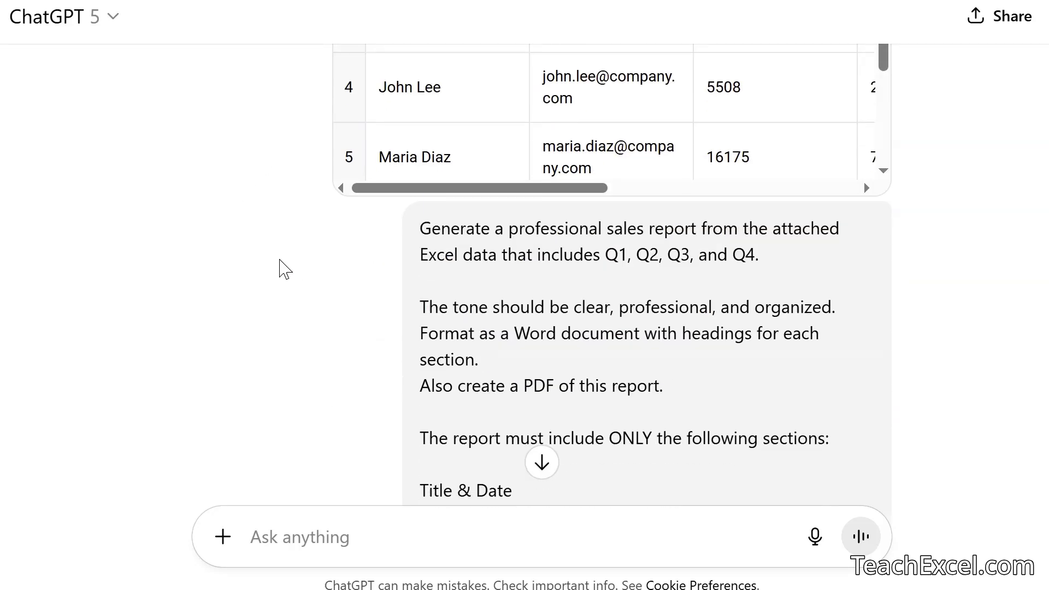
scroll(285, 269, "down", 2)
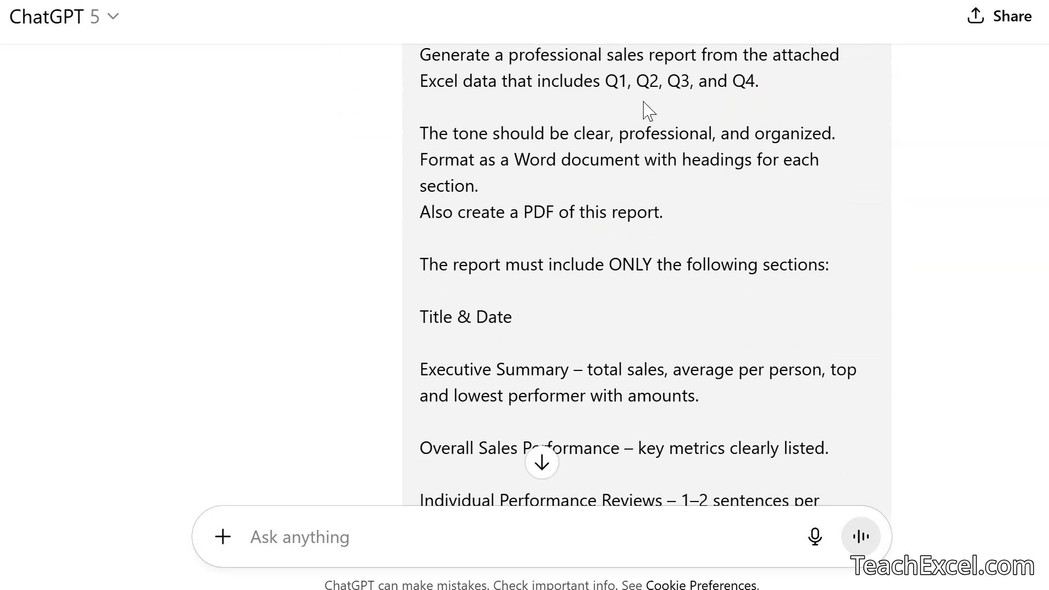
scroll(311, 342, "down", 12)
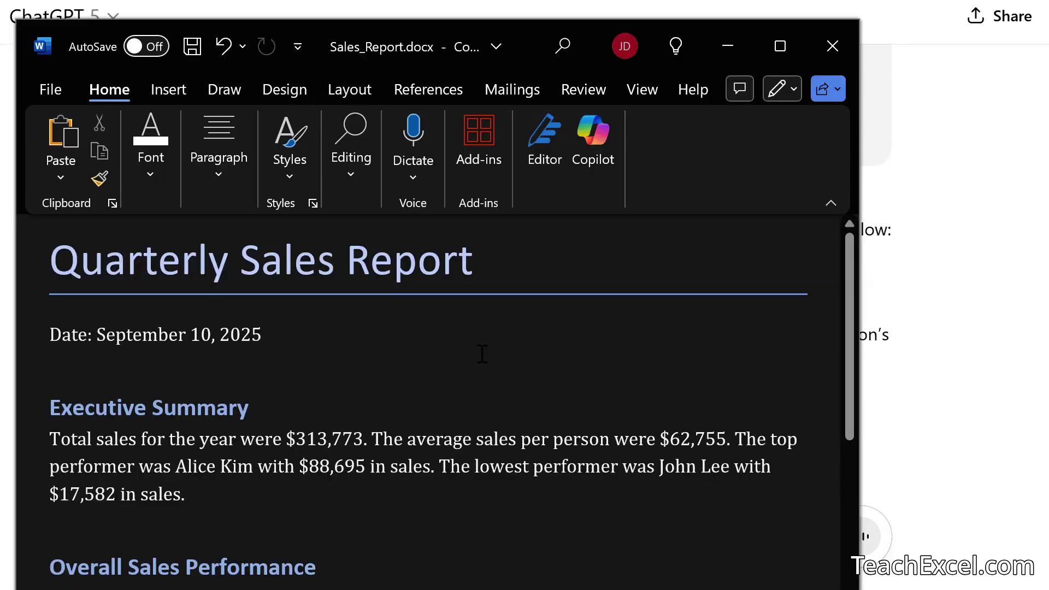
- Review Sales_Report.docx down to Forecast & Next Steps and back up
scroll(483, 355, "down", 2)
scroll(483, 354, "down", 8)
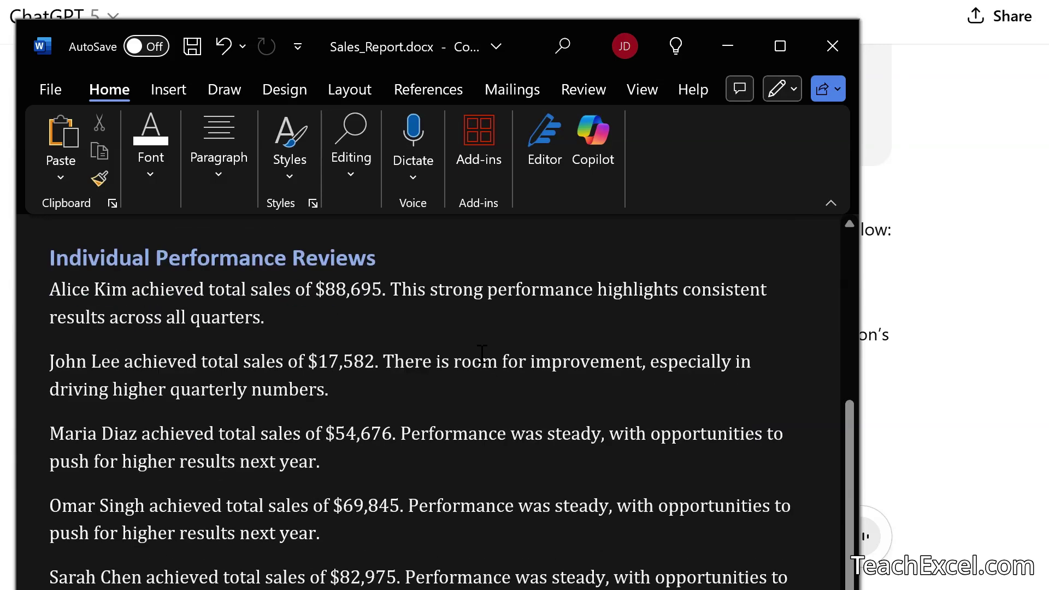
scroll(483, 354, "down", 5)
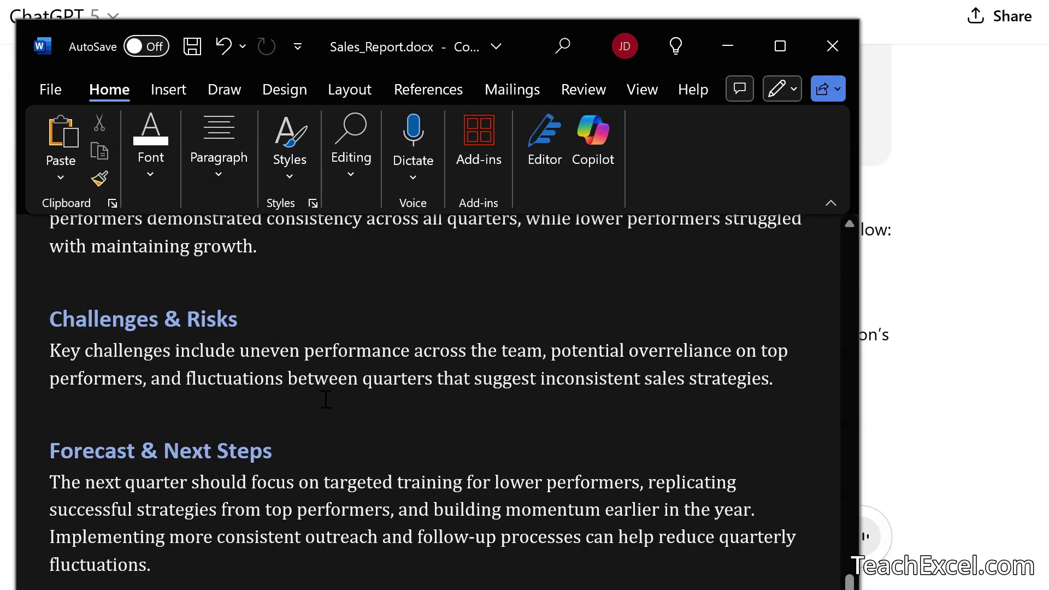
scroll(327, 402, "up", 10)
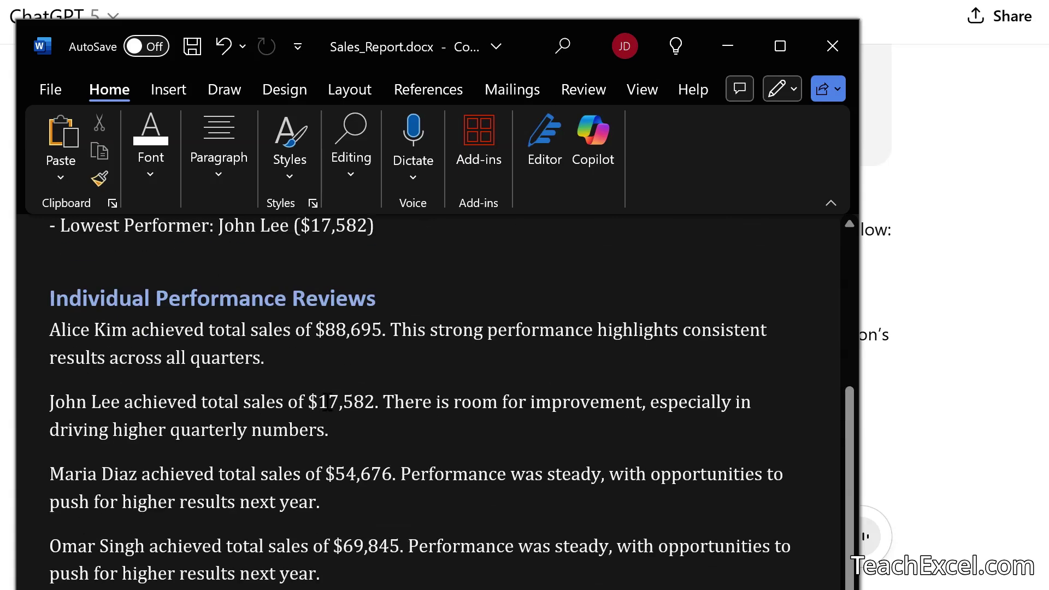
scroll(328, 402, "up", 5)
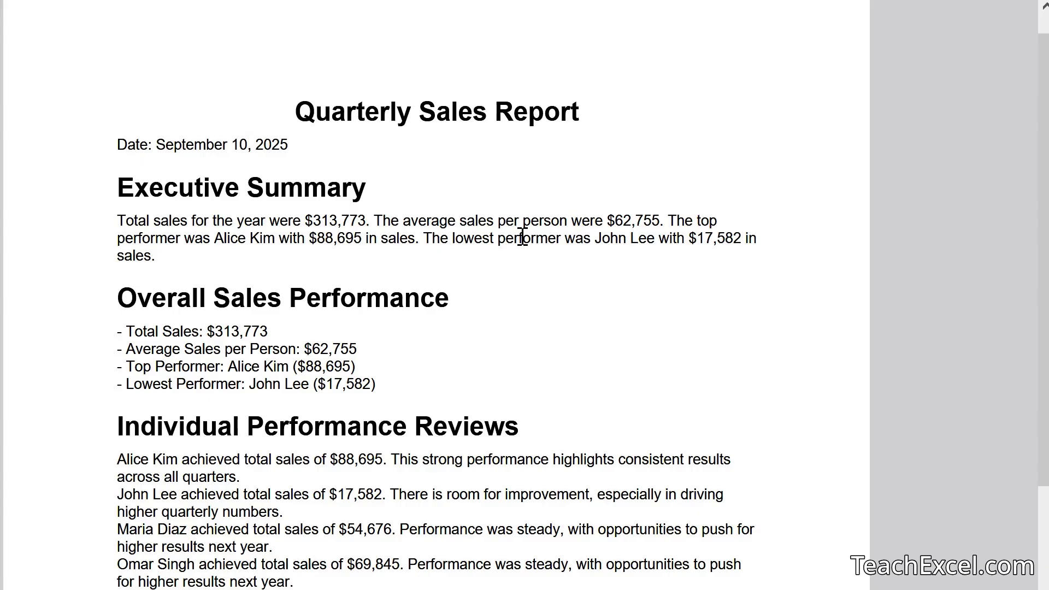
- Review the PDF report and return to its top, then switch to the Notepad prompt file
scroll(523, 237, "down", 8)
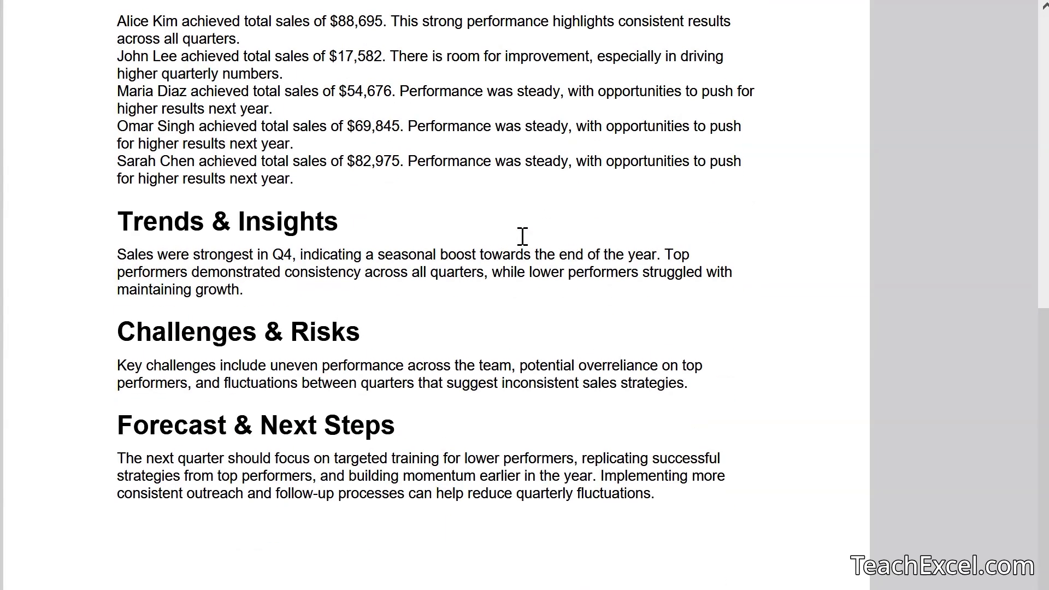
scroll(523, 238, "up", 8)
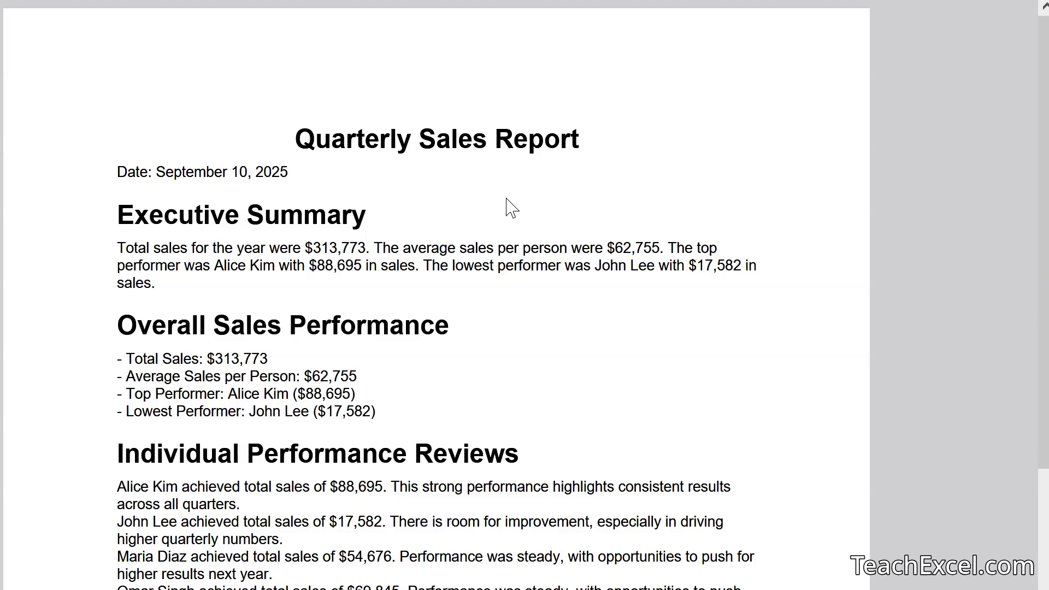
key("alt+Tab")
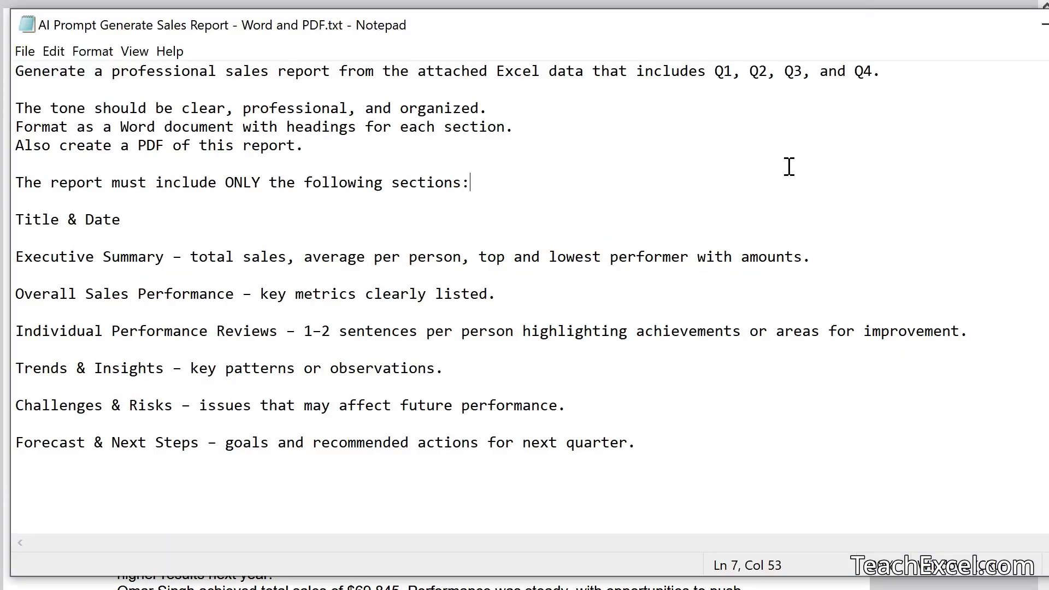
key("ctrl+Home")
key("shift+End")
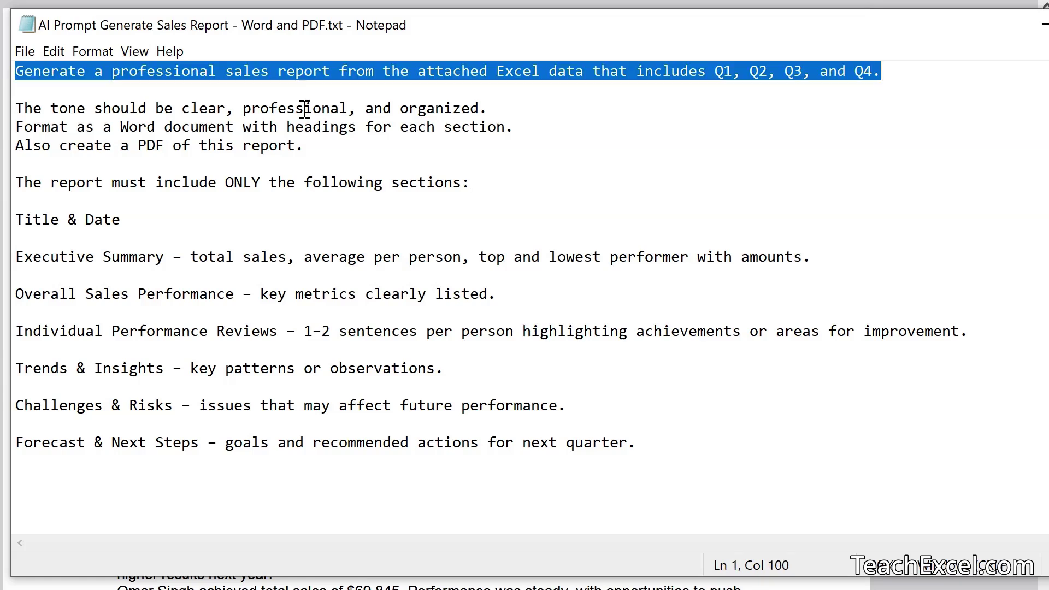
left_click_drag(320, 149, 17, 112)
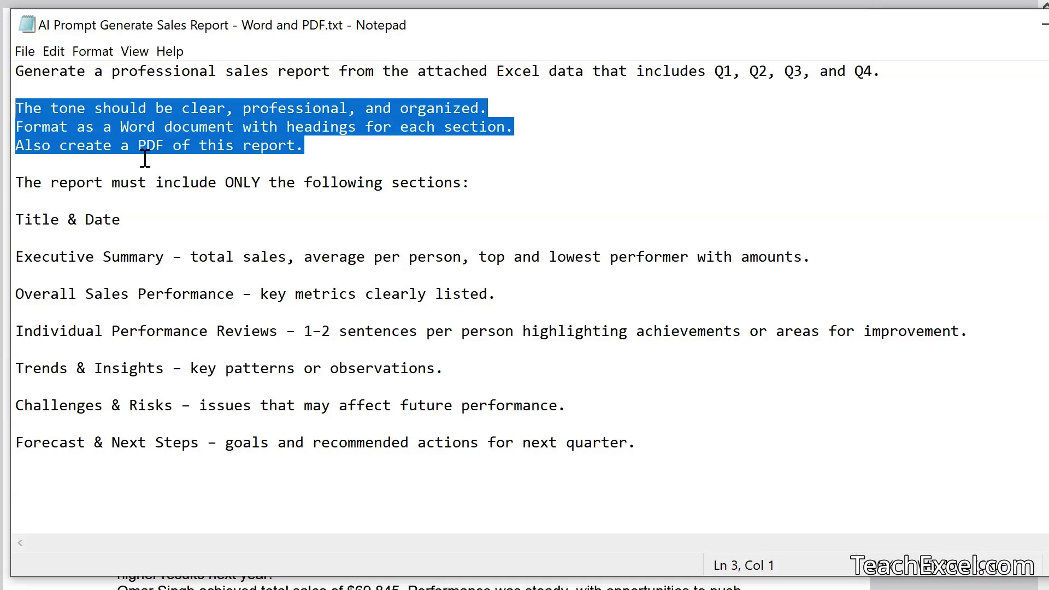
left_click(312, 151)
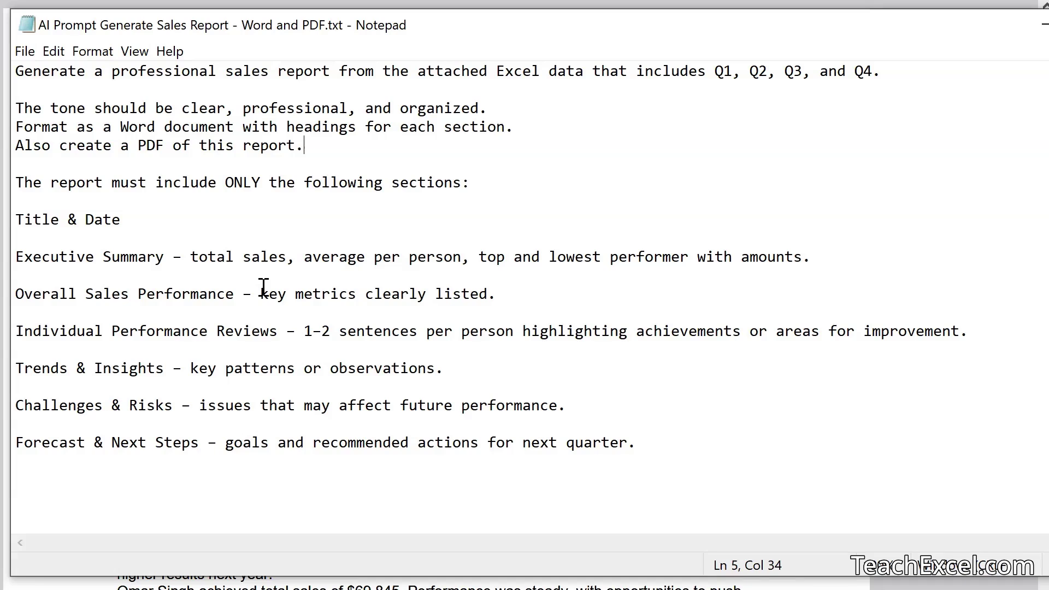
left_click(553, 308)
left_click(557, 290)
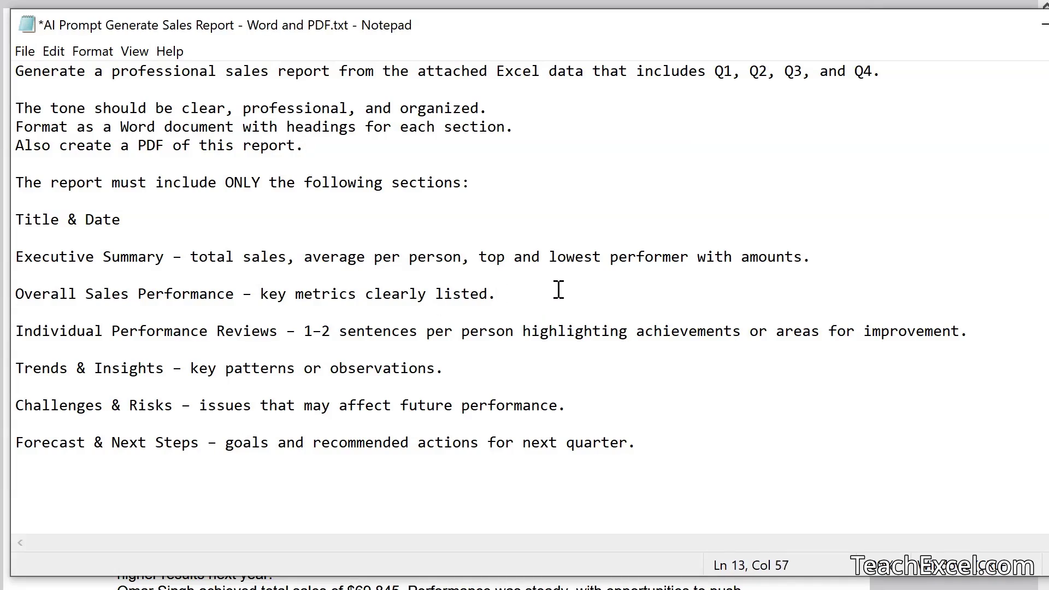
type("Example: \"Key ")
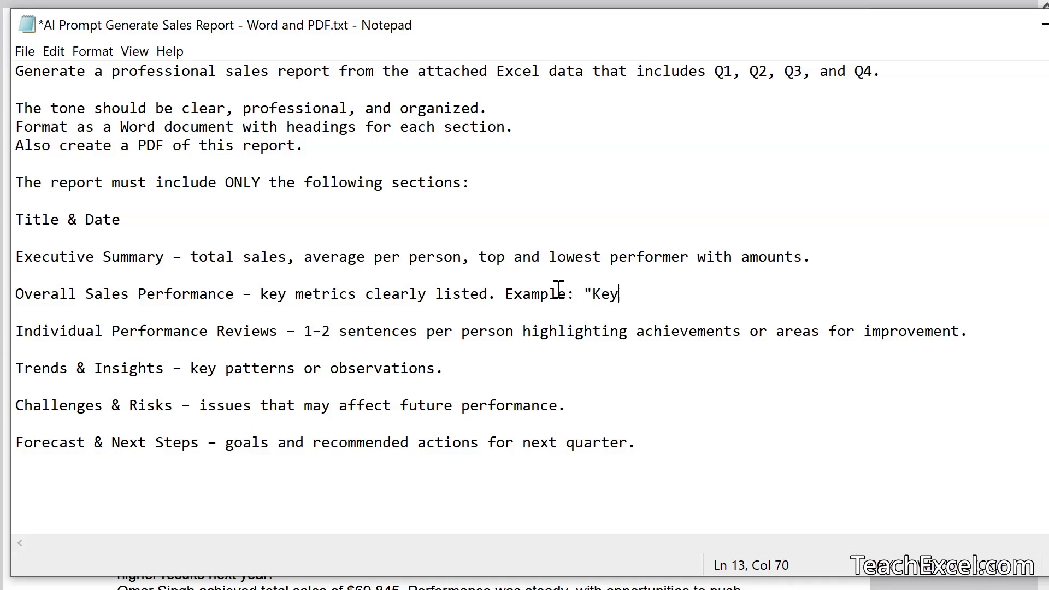
type("Metric Name: ")
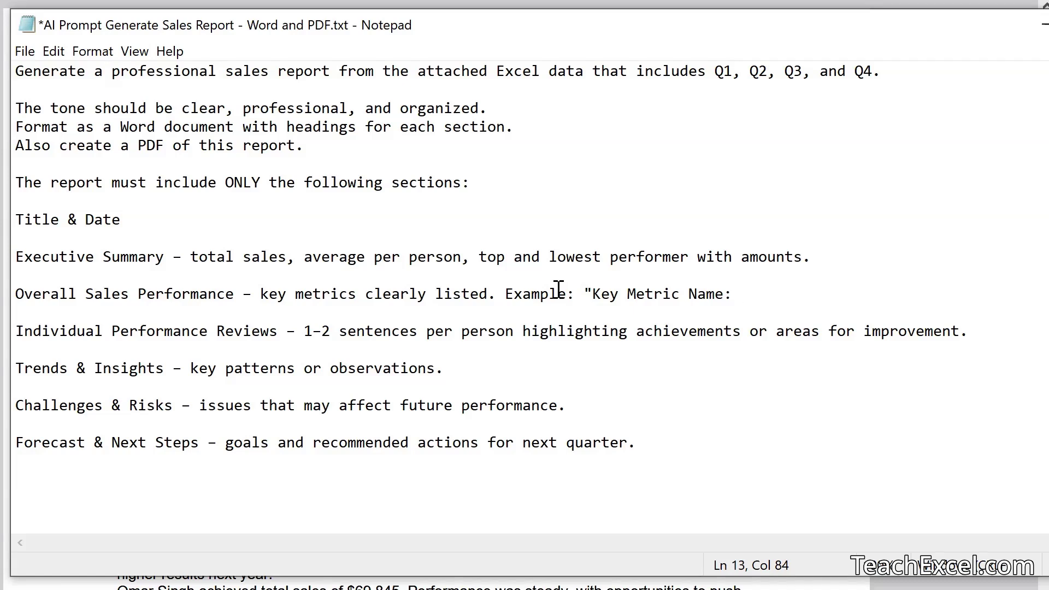
type("$")
type("$$")
key("BackSpace")
key("BackSpace")
type("100,000\"")
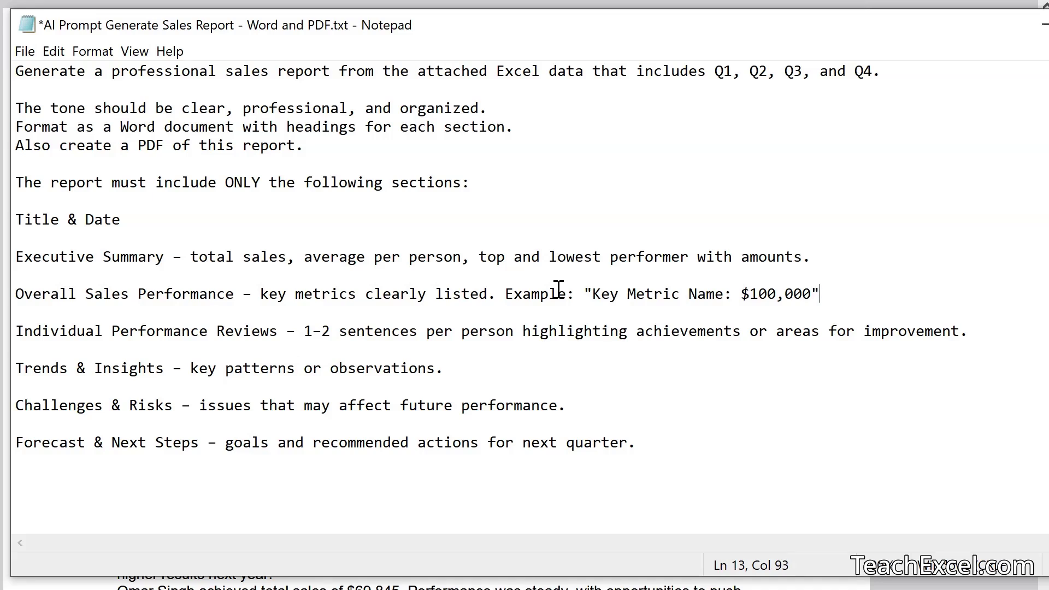
left_click(501, 333)
left_click_drag(505, 294, 829, 300)
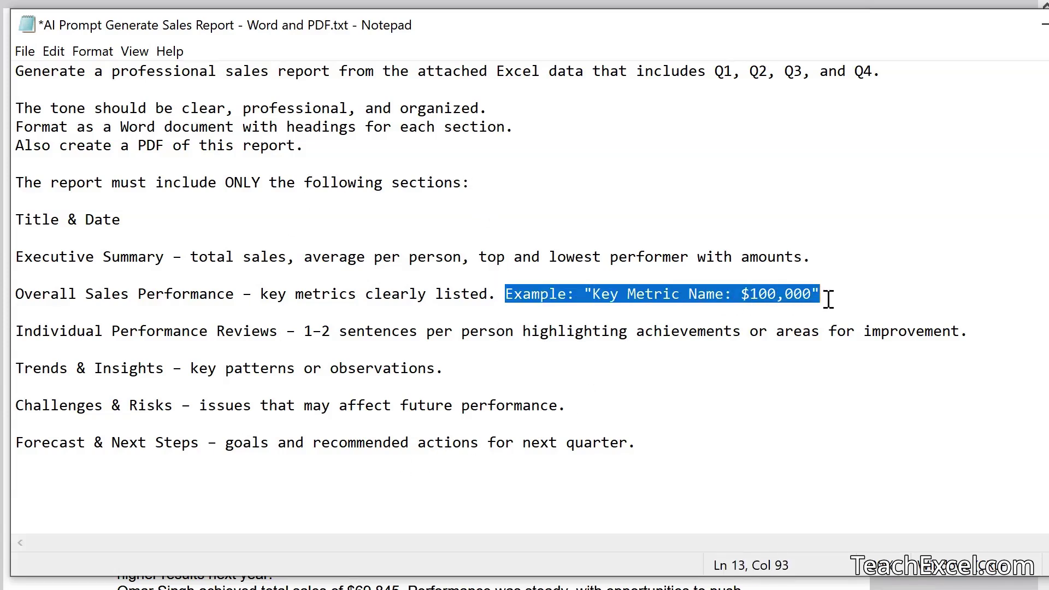
key("BackSpace")
key("BackSpace")
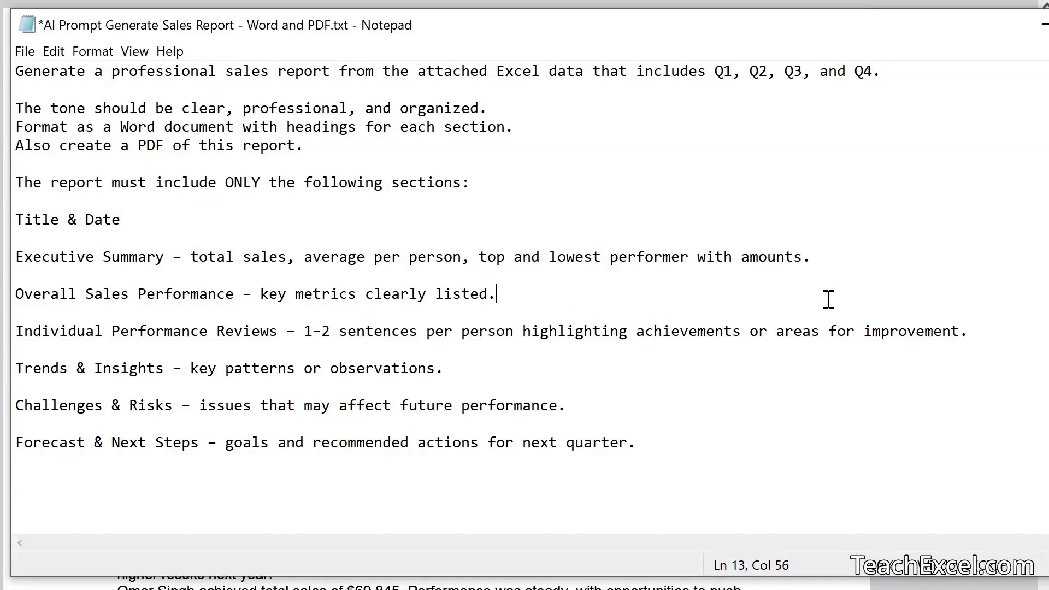
left_click(568, 311)
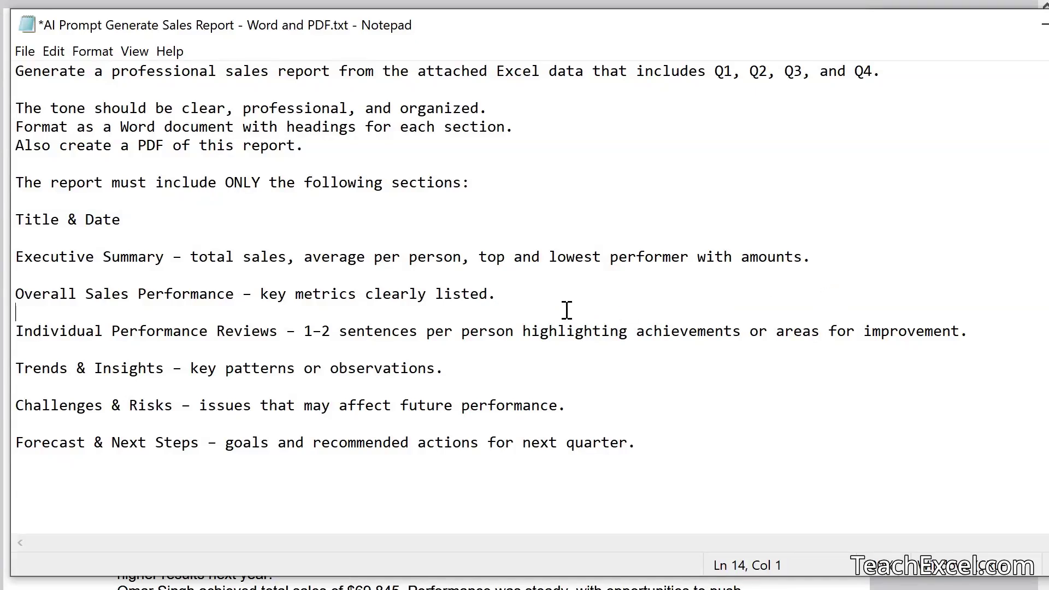